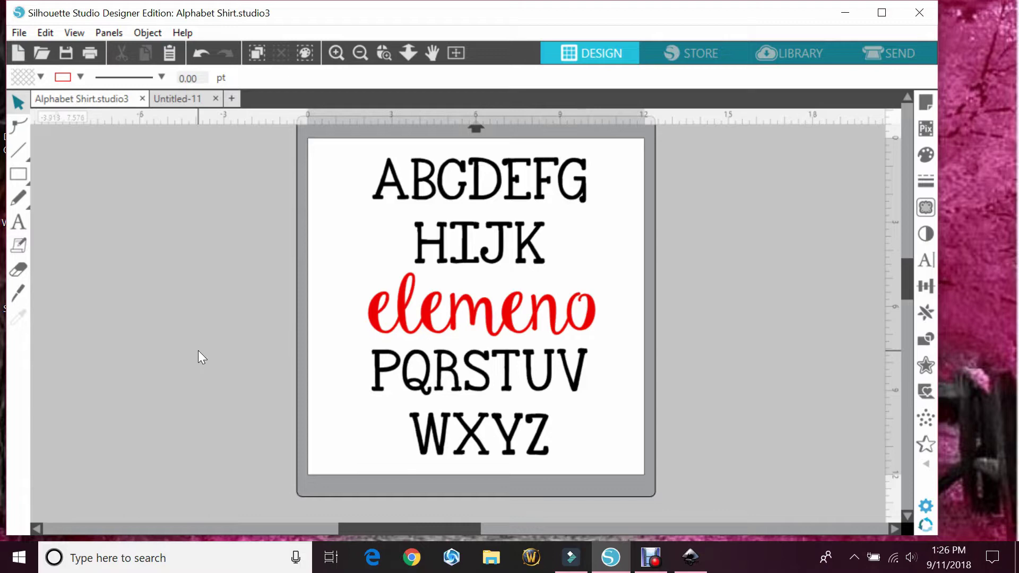
Give the whole alphabet design a black fill and a black line colour, turning 'elemeno' black.
left_click_drag(345, 184, 387, 214)
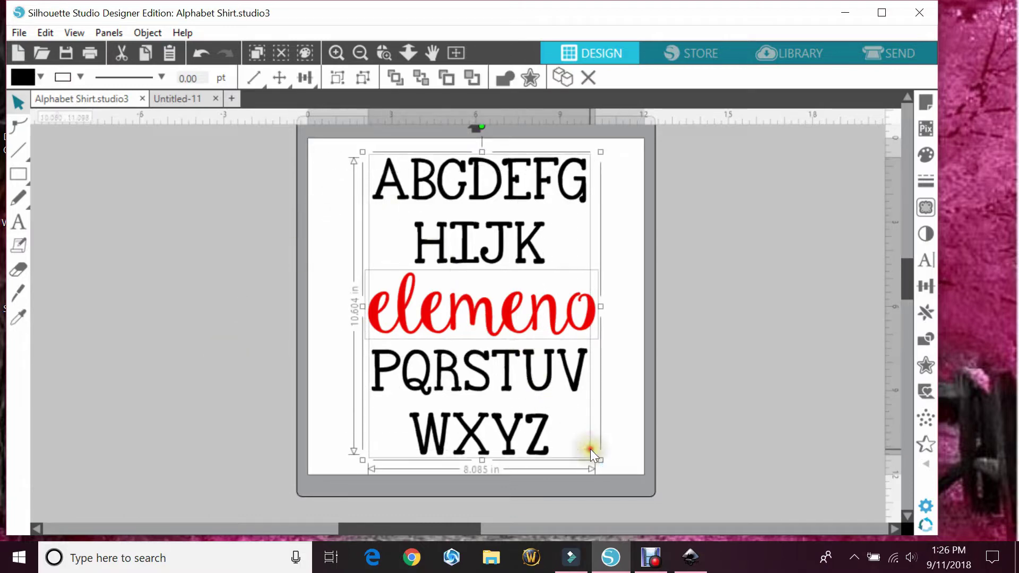
left_click(40, 77)
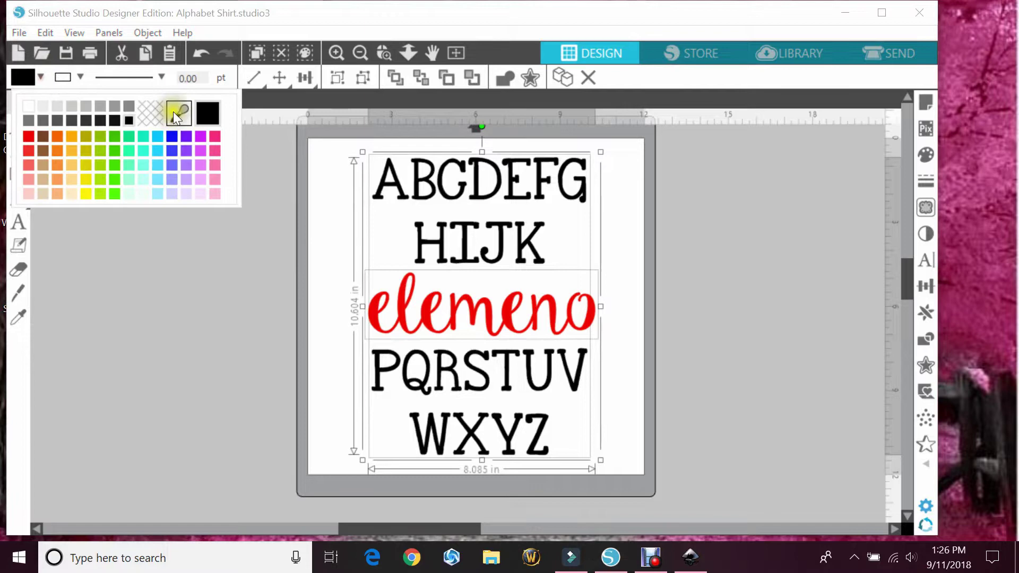
left_click(207, 109)
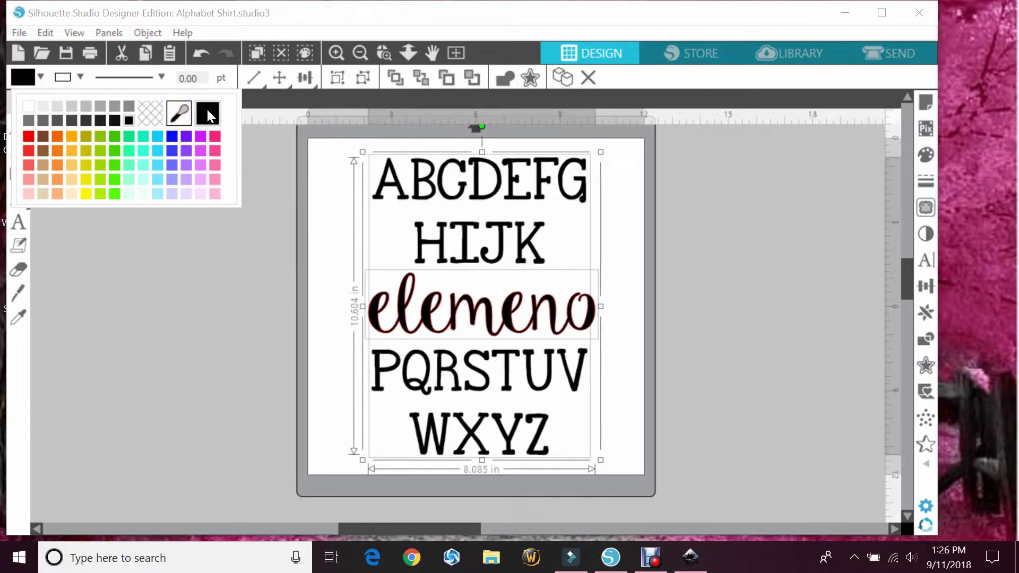
left_click(80, 77)
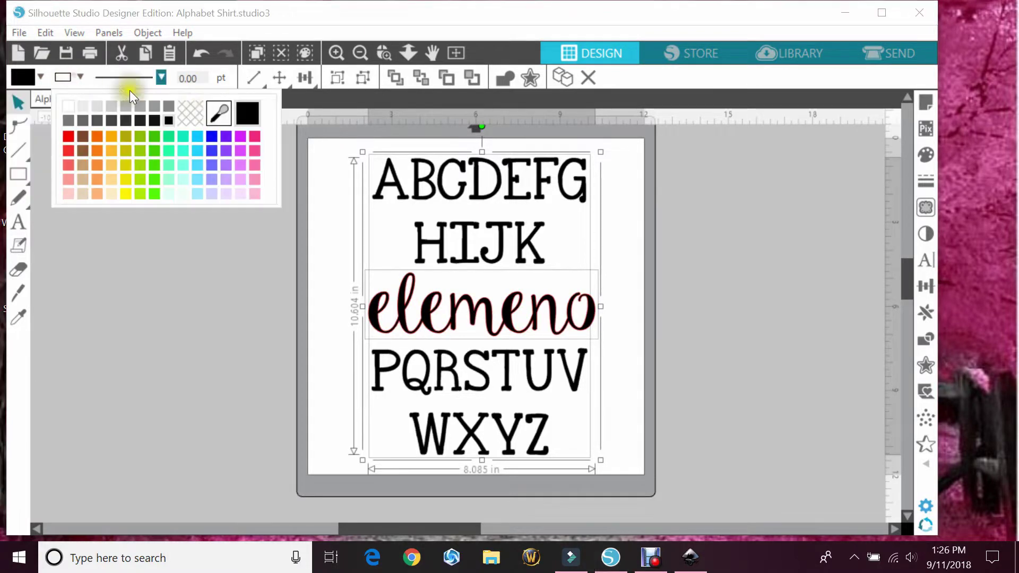
left_click(240, 116)
left_click(199, 273)
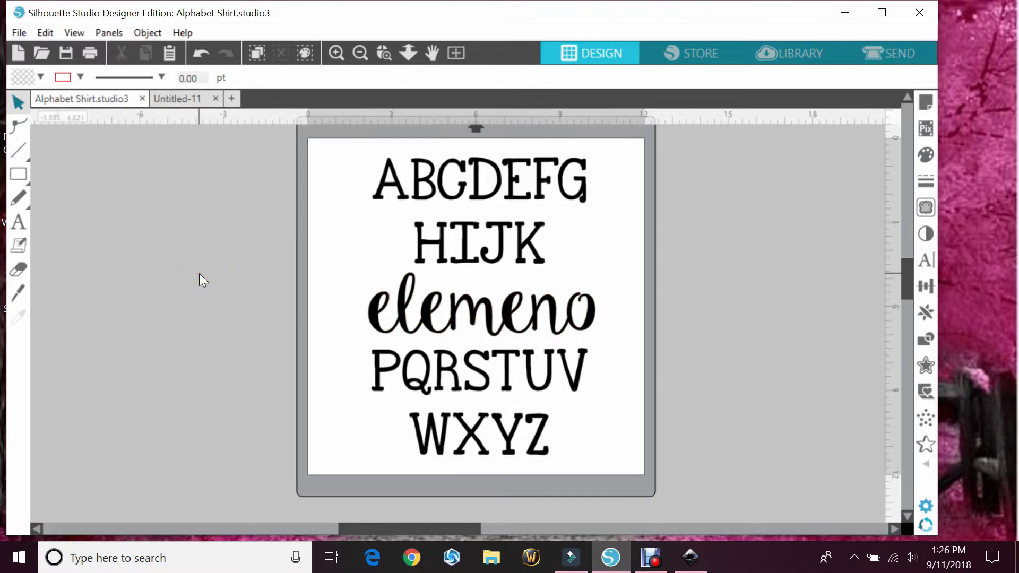
Launch Snipping Tool via a 'snip' search and capture the black alphabet design area.
left_click(107, 557)
type("snipp")
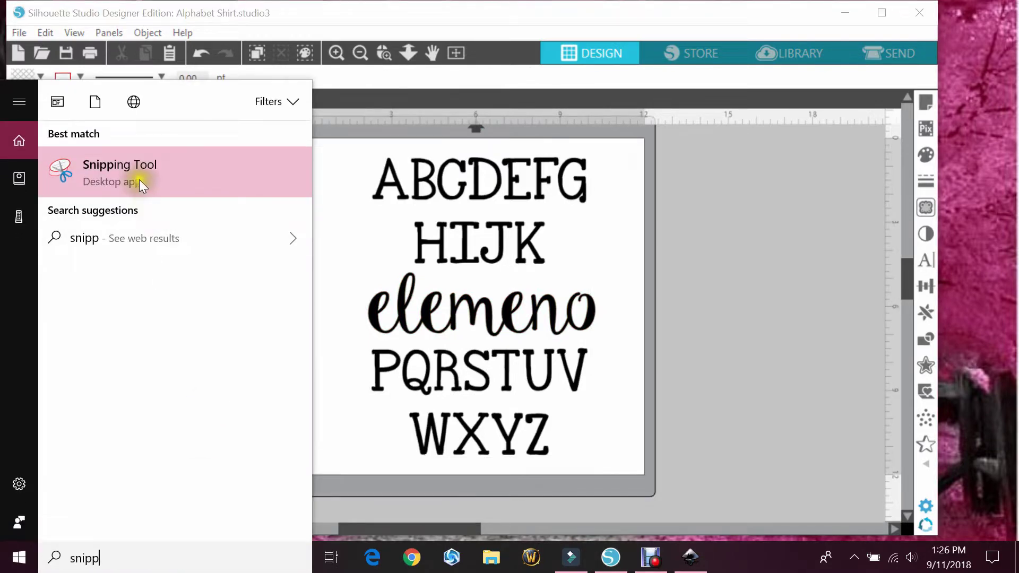
left_click(139, 180)
left_click(577, 98)
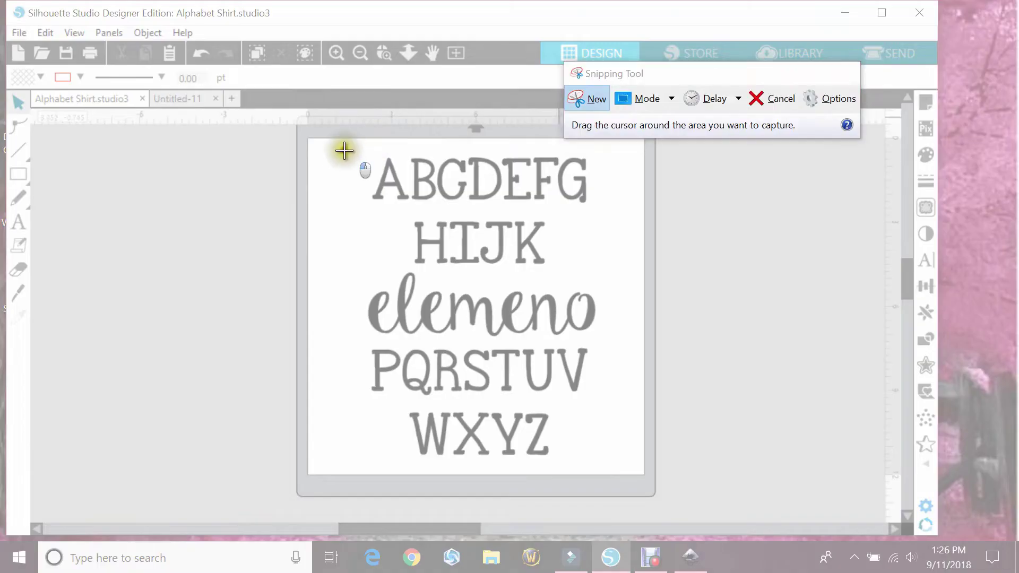
left_click_drag(344, 150, 606, 450)
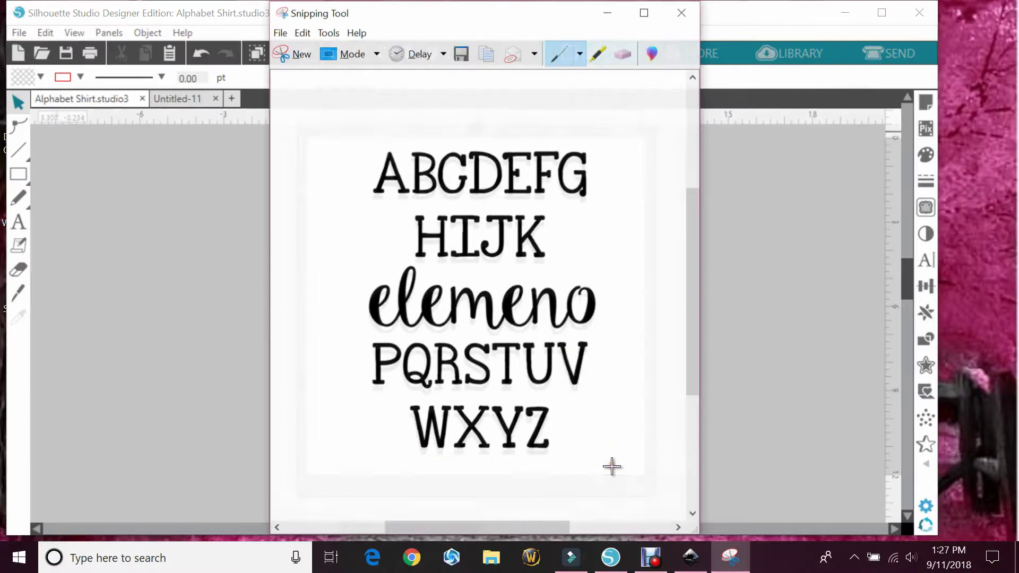
Save the snip to the Desktop as the PNG 'abc shirt' and close Snipping Tool.
left_click(279, 32)
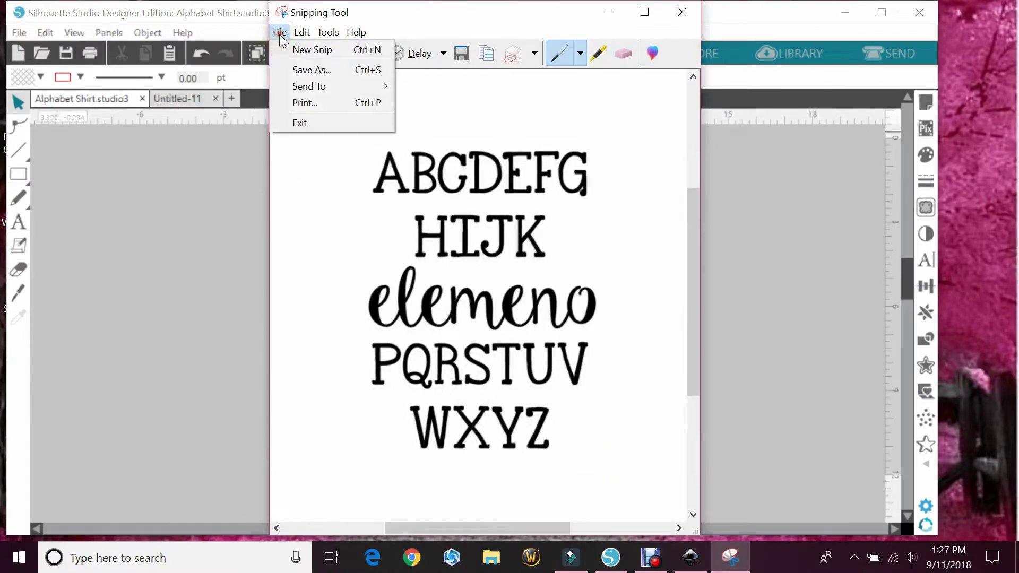
left_click(295, 70)
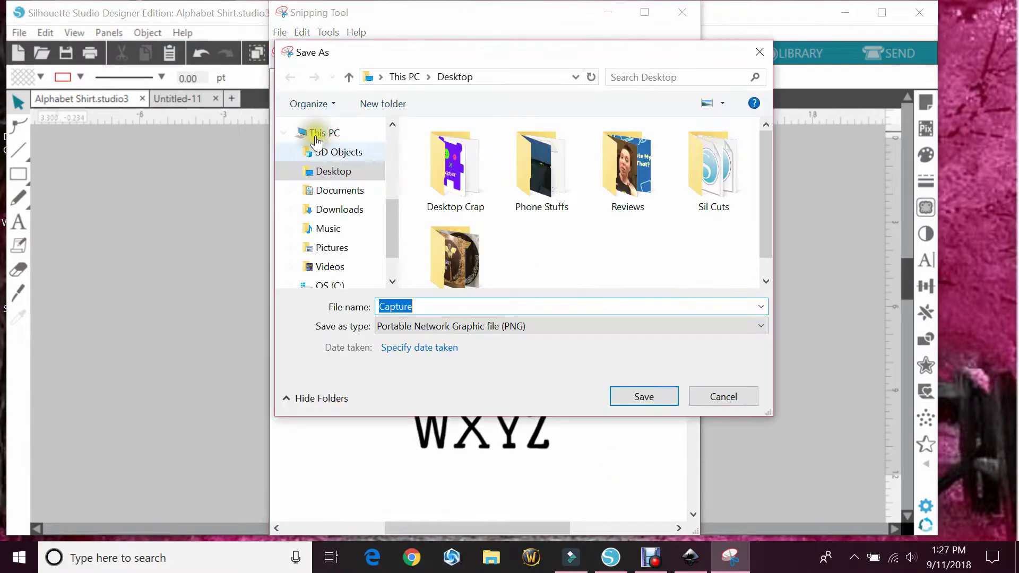
key("BackSpace")
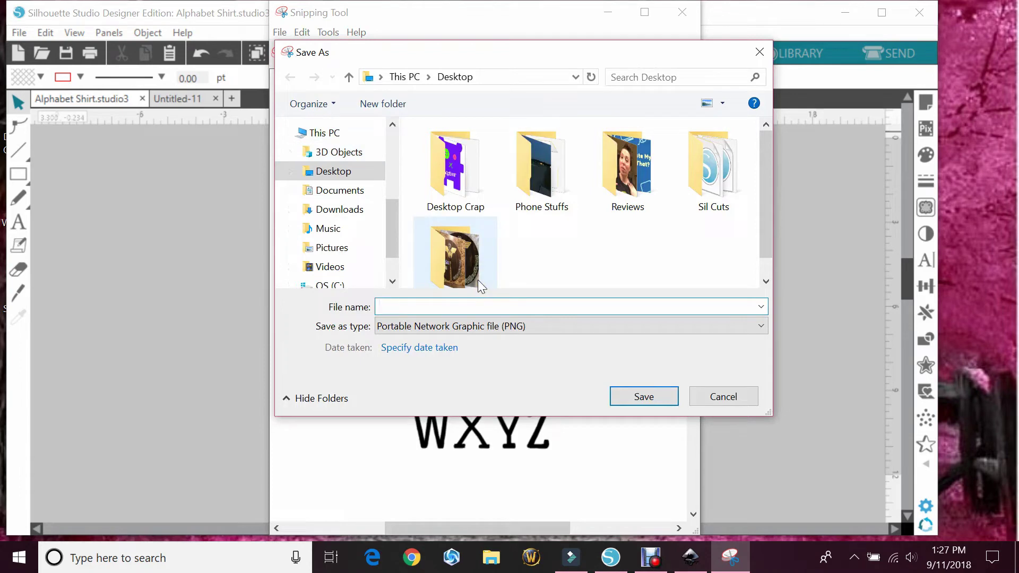
type("abc shirt")
key("Return")
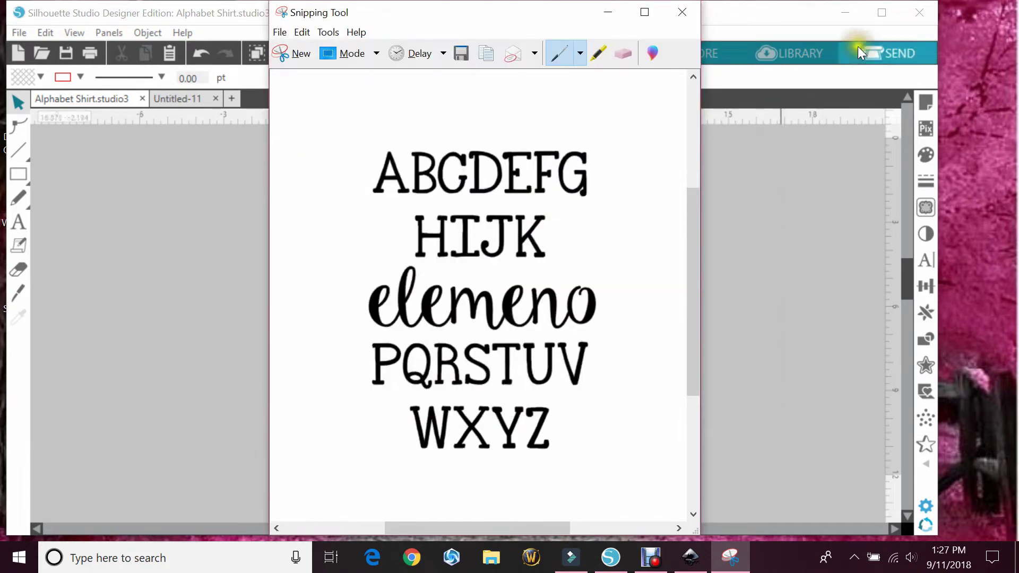
left_click(688, 14)
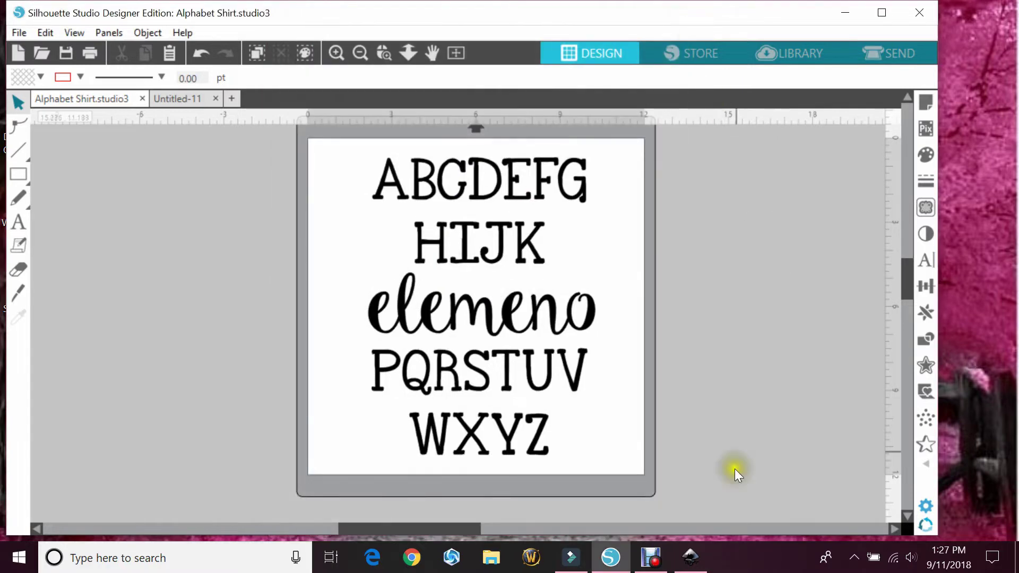
Open 'abc shirt.PNG' in Inkscape as an embedded image and maximize its window.
left_click(695, 564)
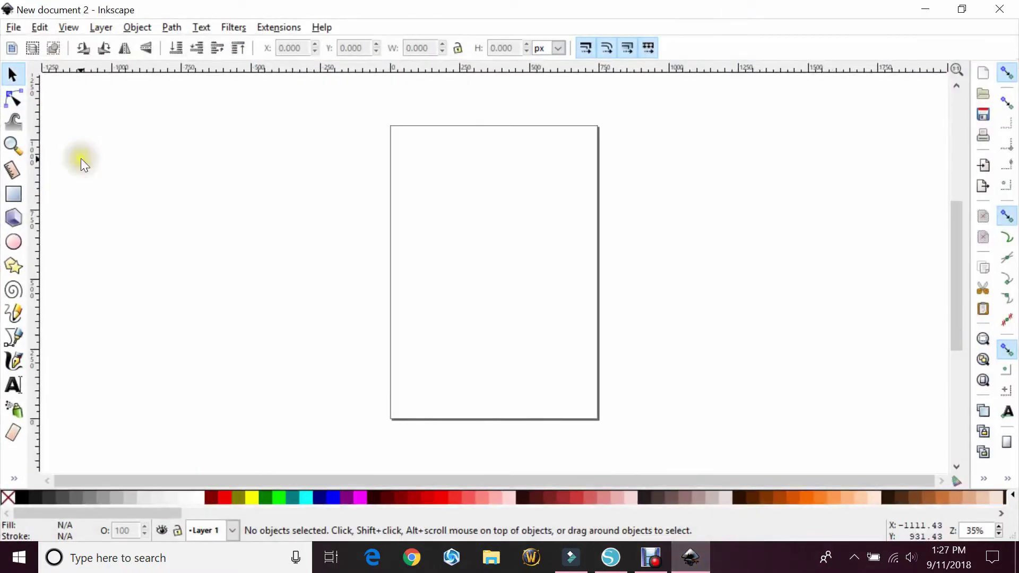
left_click(15, 28)
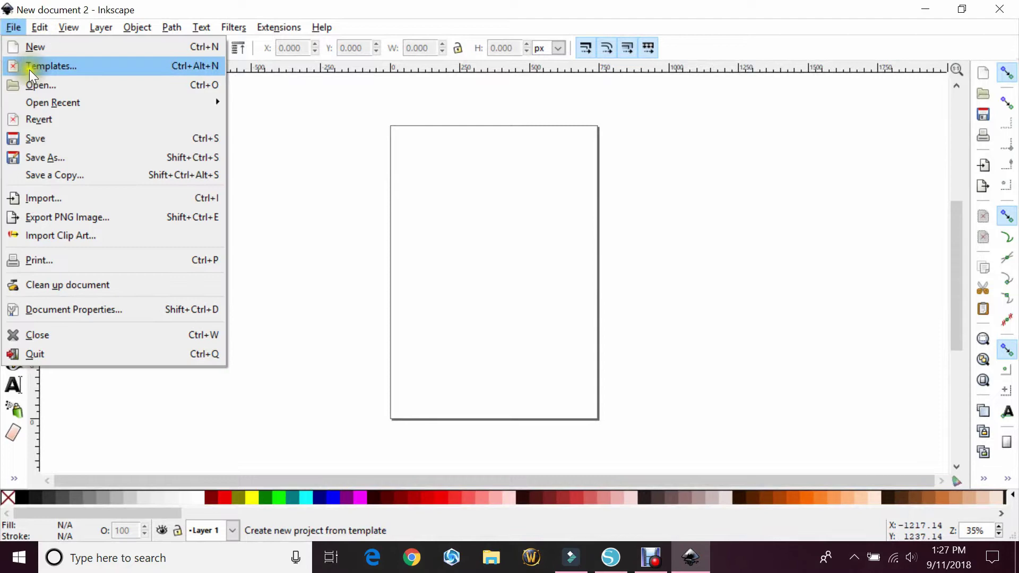
left_click(36, 81)
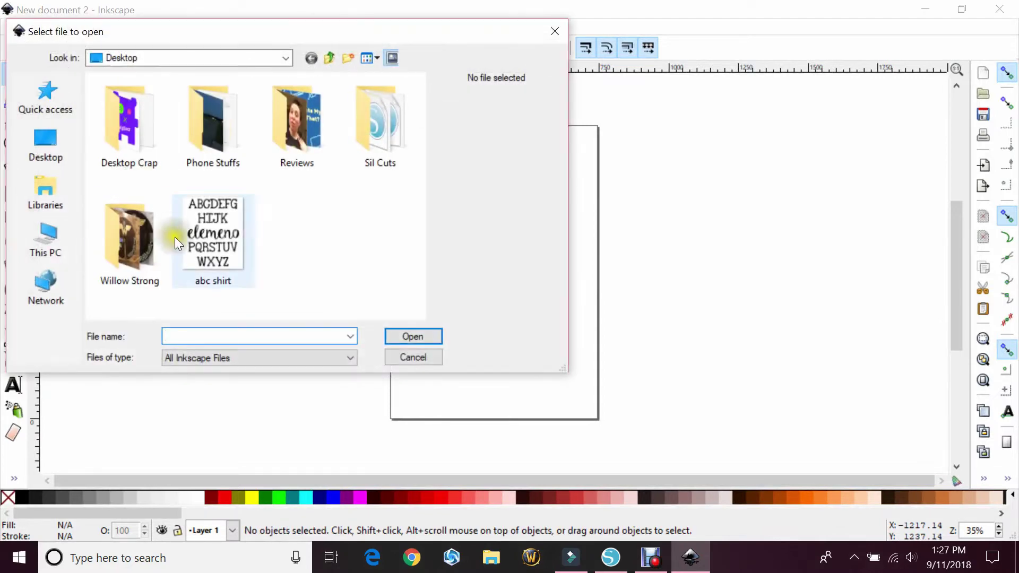
double_click(217, 237)
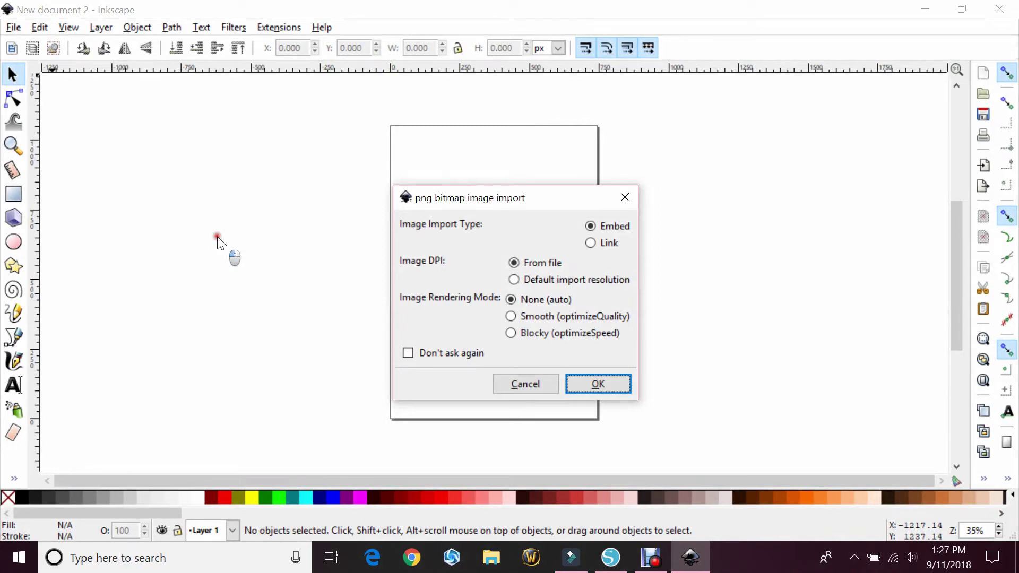
left_click(603, 380)
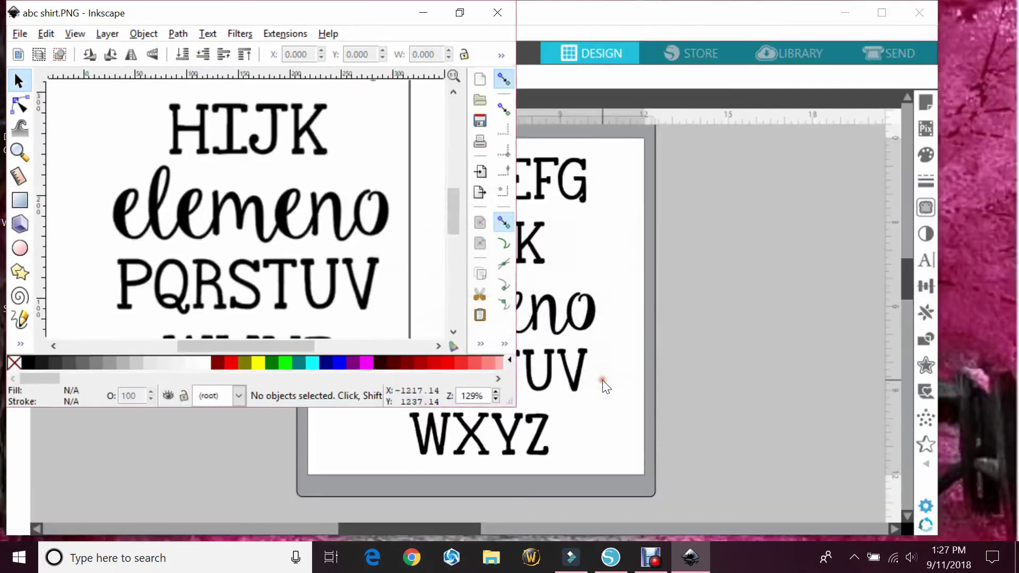
left_click(451, 13)
Trace the alphabet bitmap with Brightness cutoff at 0.450, previewing it before creating the path.
left_click(351, 32)
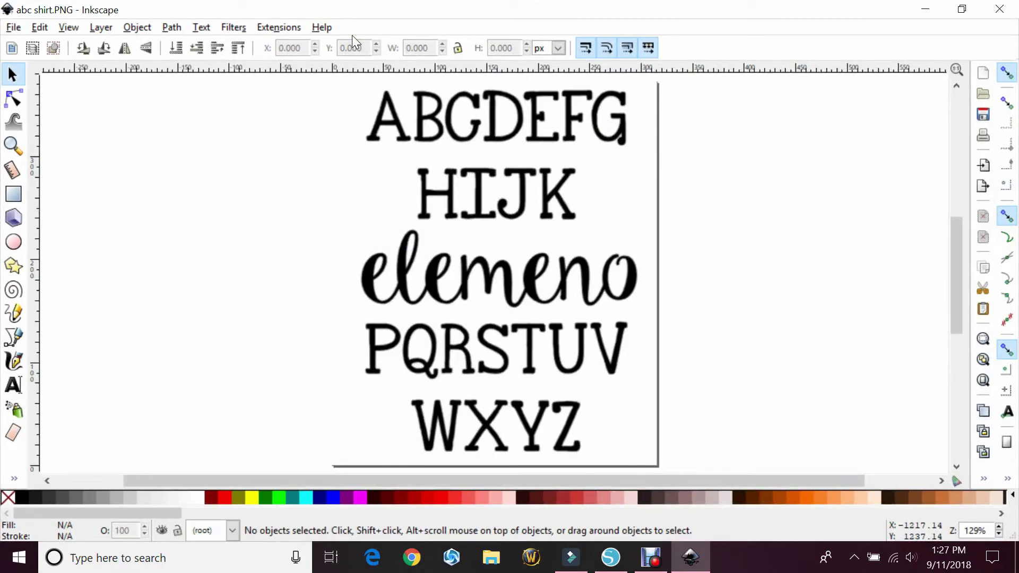
left_click_drag(390, 139, 385, 134)
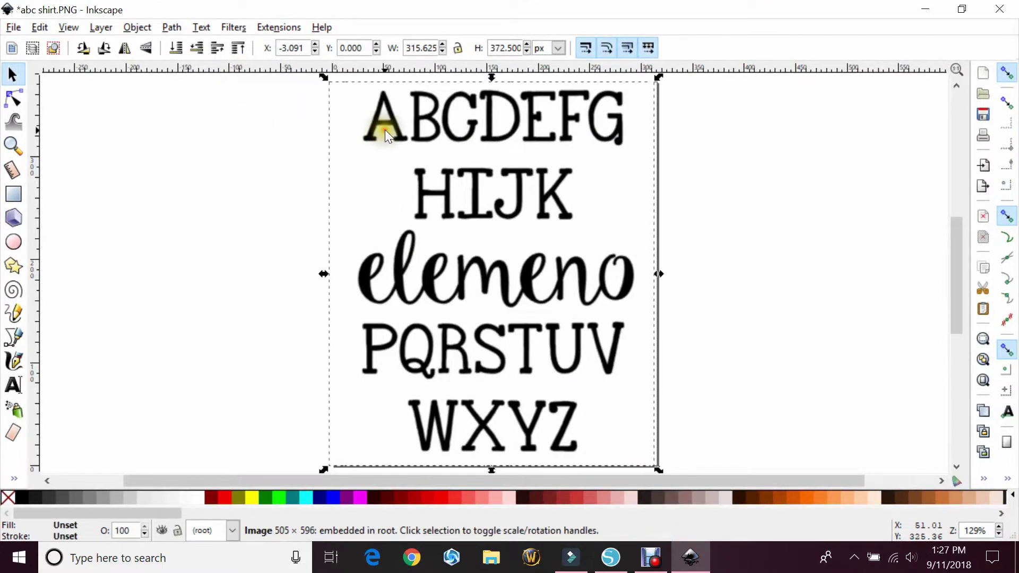
left_click(172, 27)
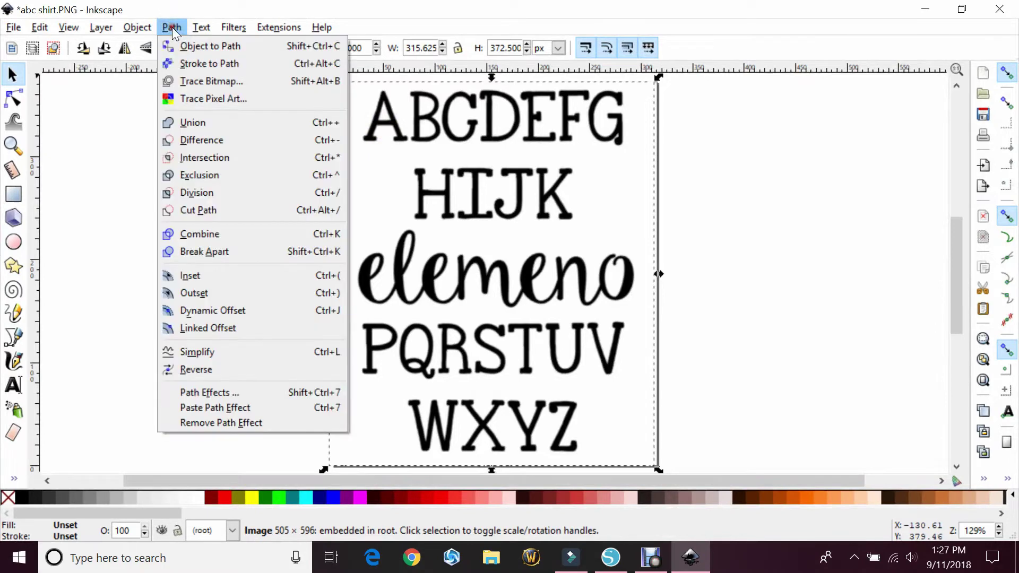
left_click(213, 79)
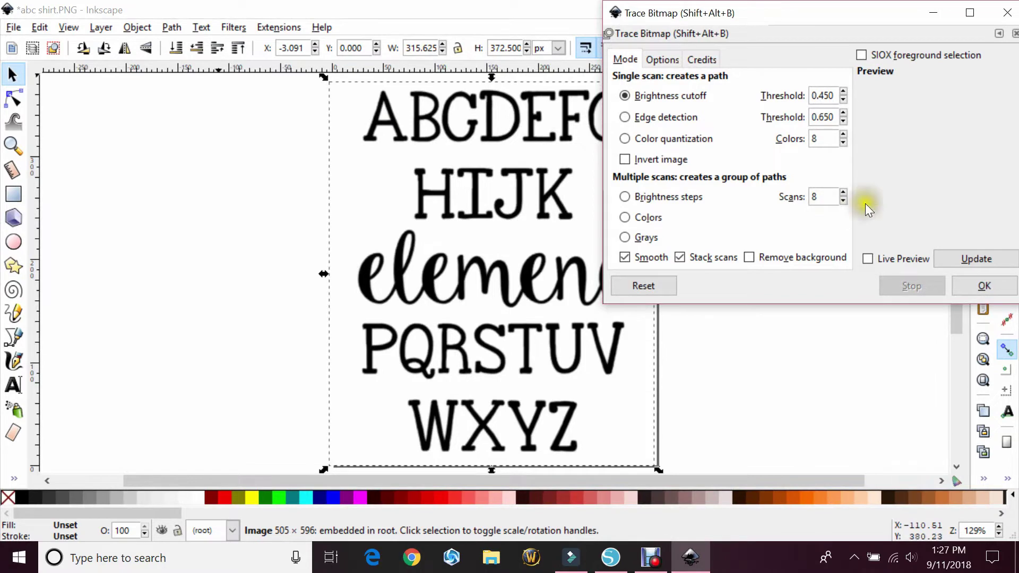
left_click(986, 248)
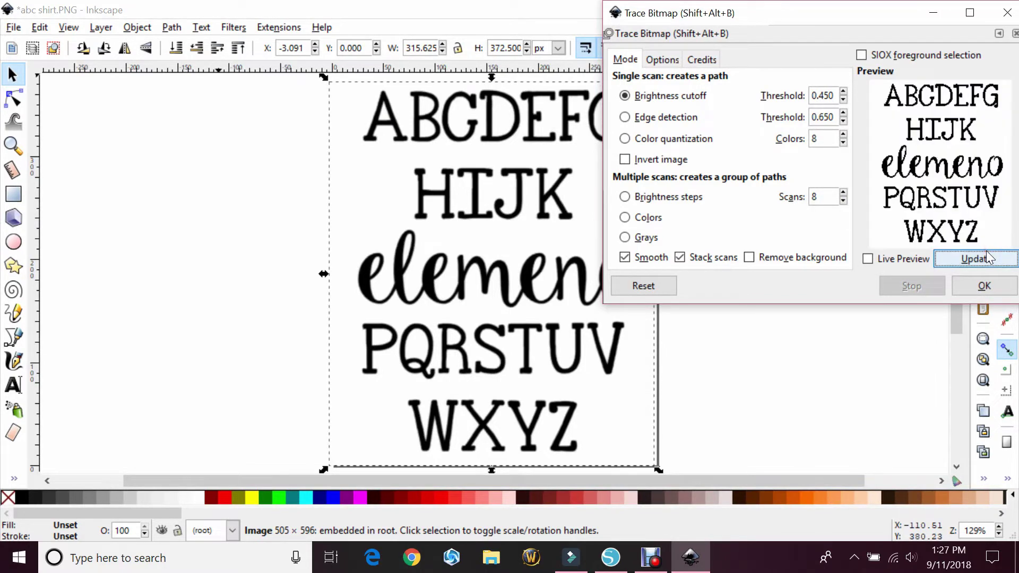
left_click(986, 285)
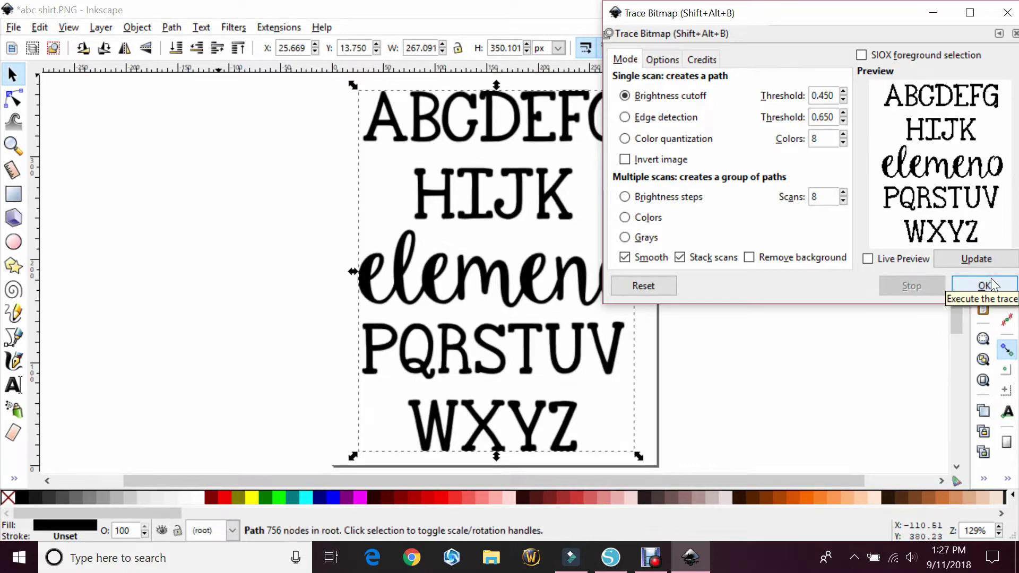
Delete the original alphabet bitmap and move the traced vector path back onto the page.
left_click(1015, 33)
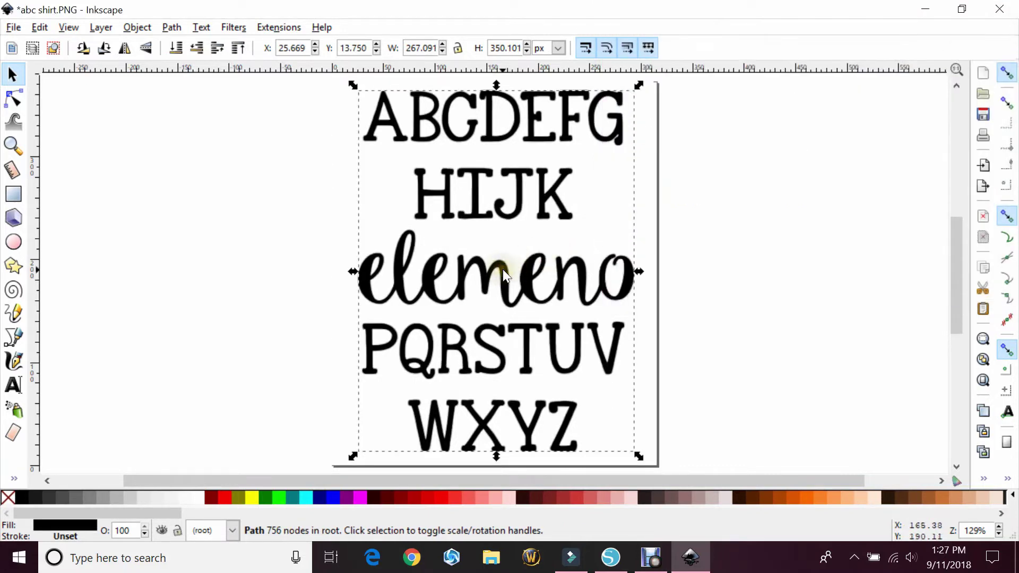
left_click_drag(502, 269, 631, 271)
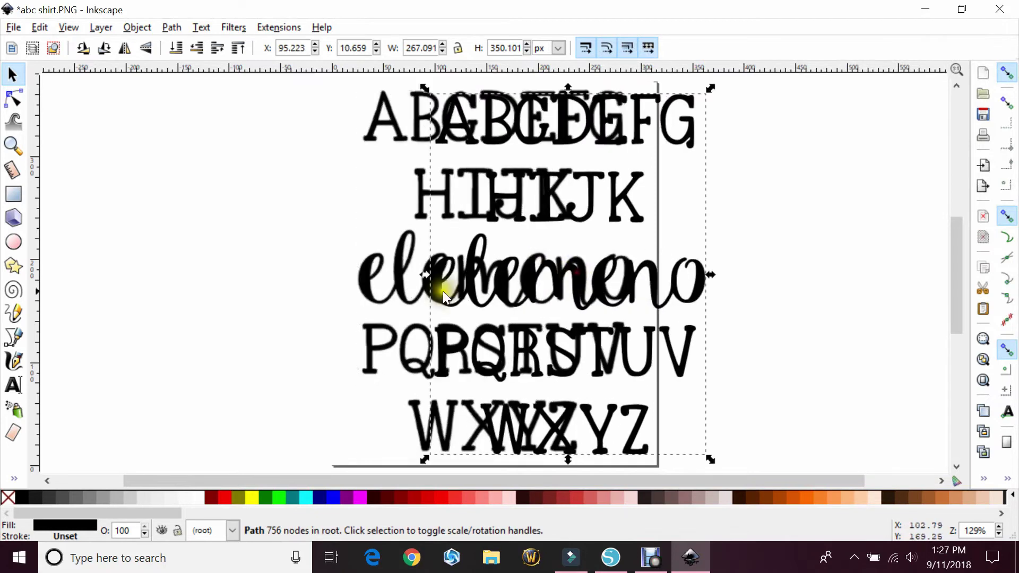
left_click(385, 285)
key("Delete")
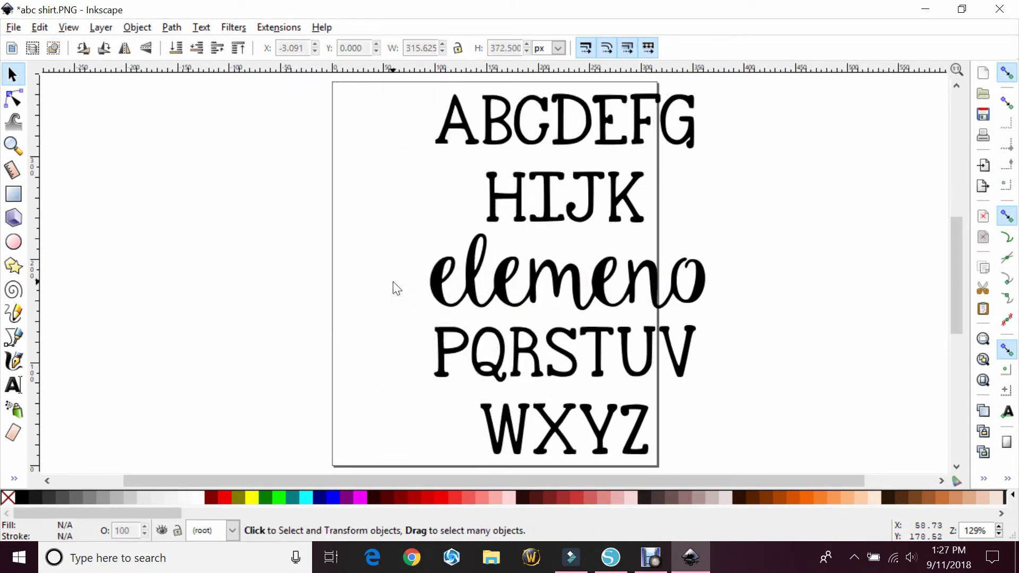
left_click_drag(543, 270, 468, 269)
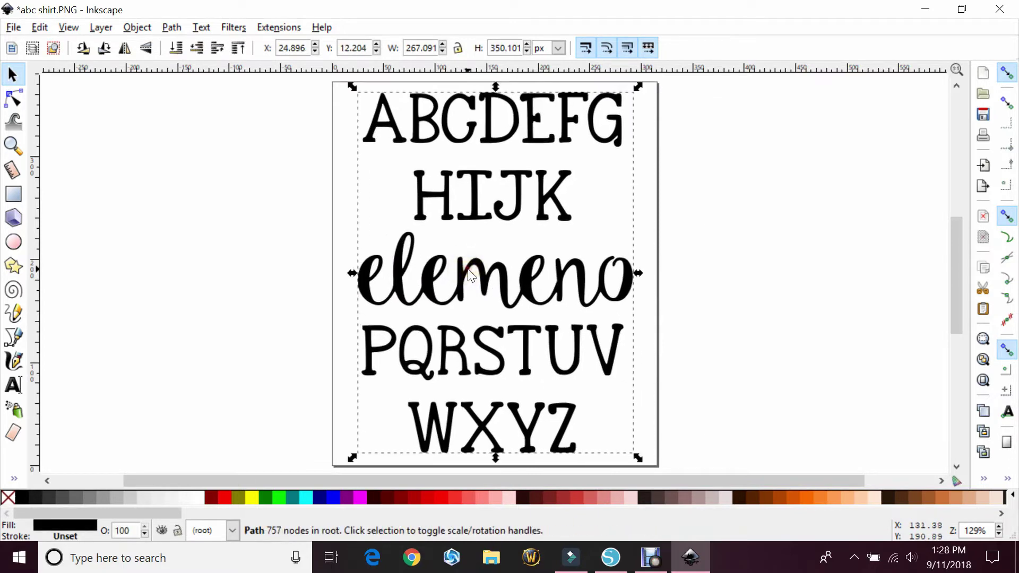
left_click(304, 269)
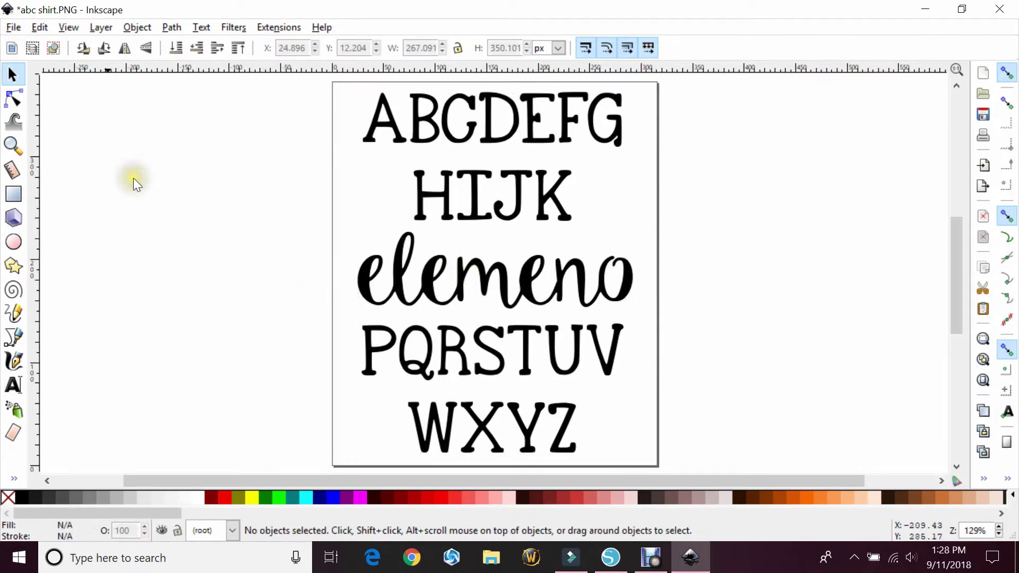
Save the traced design to the Desktop as 'abc shirt.svg' with the Inkscape SVG format.
left_click(14, 27)
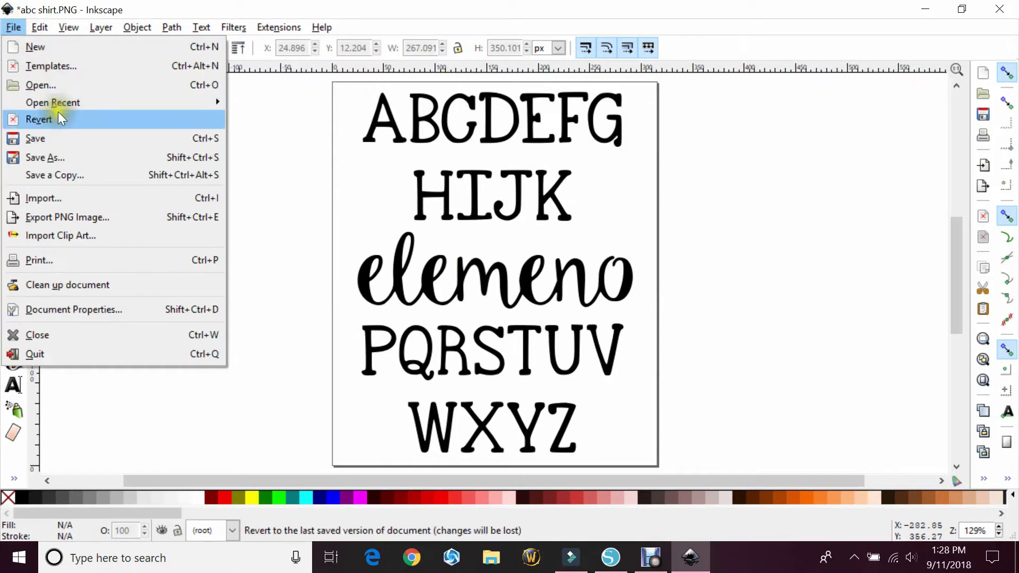
left_click(68, 153)
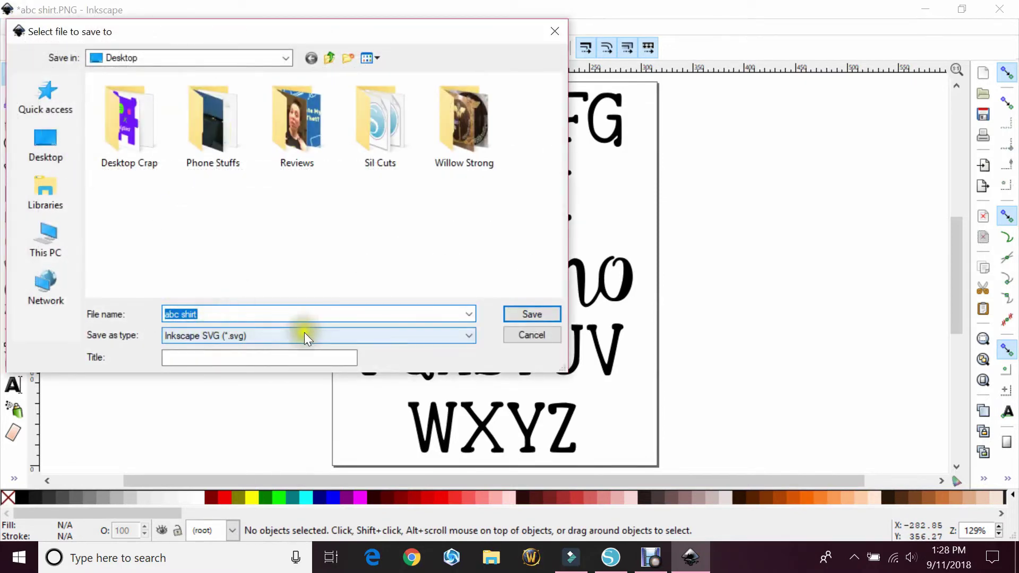
left_click(349, 335)
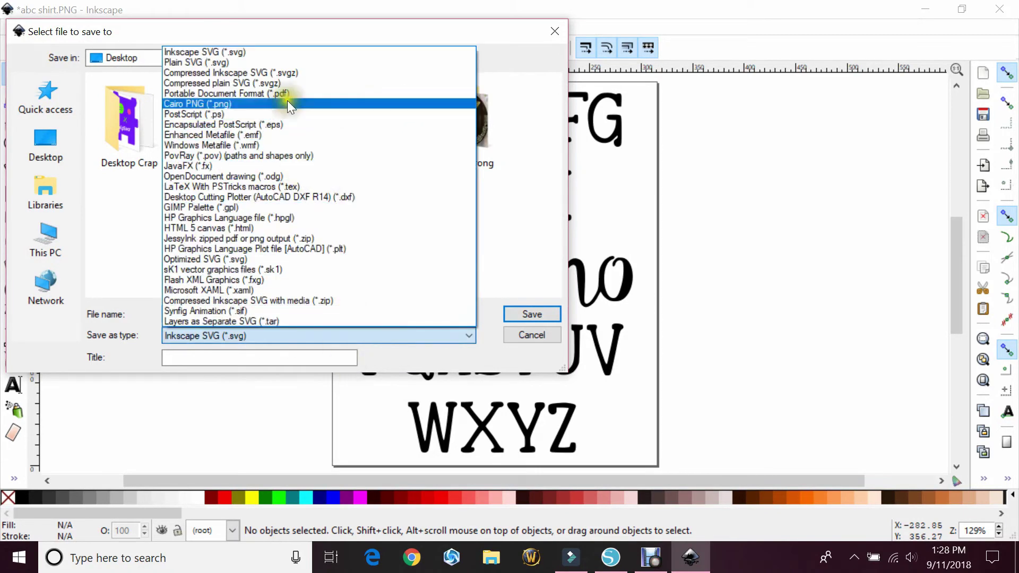
left_click(269, 62)
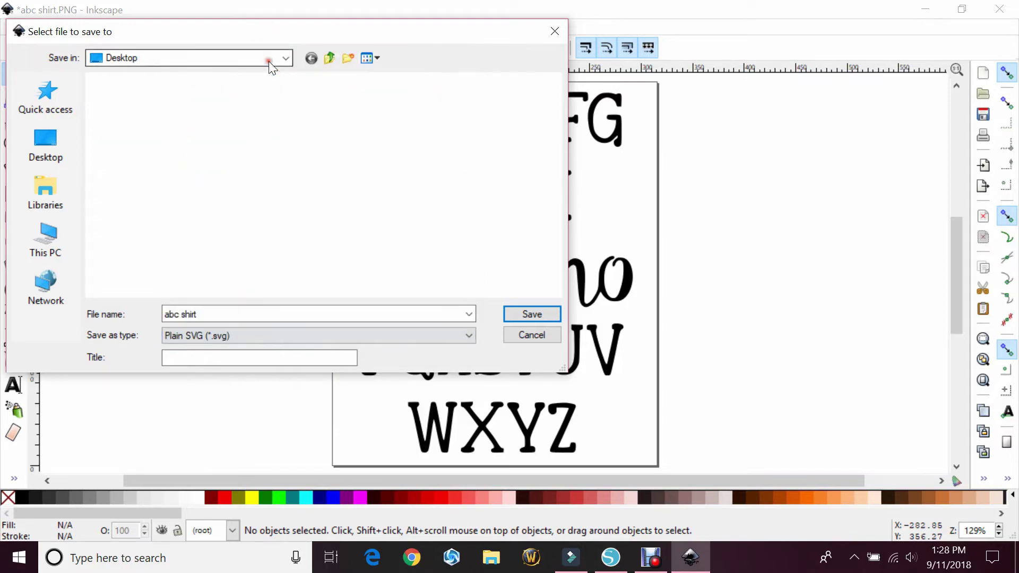
left_click(440, 330)
left_click(317, 54)
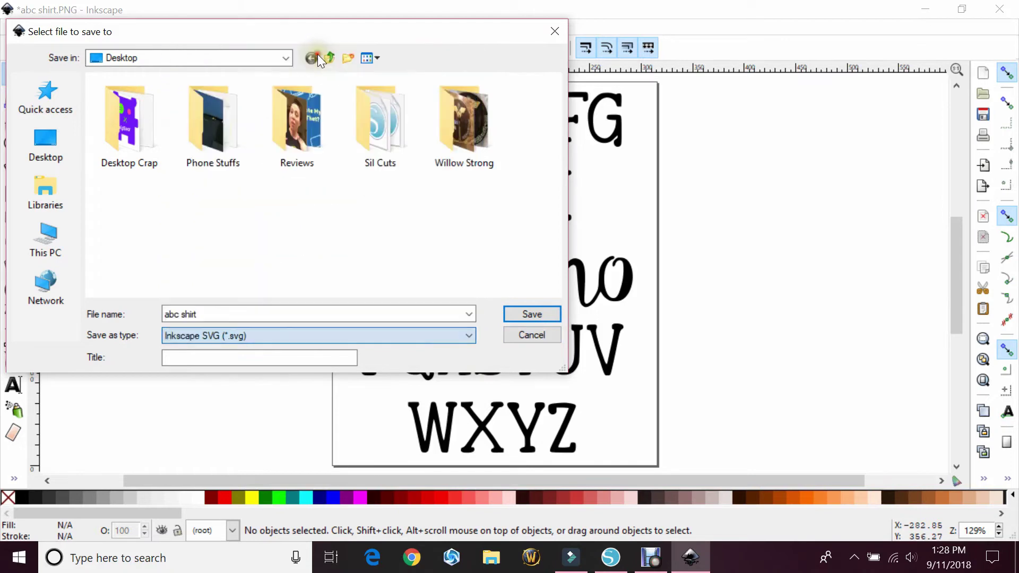
left_click(531, 320)
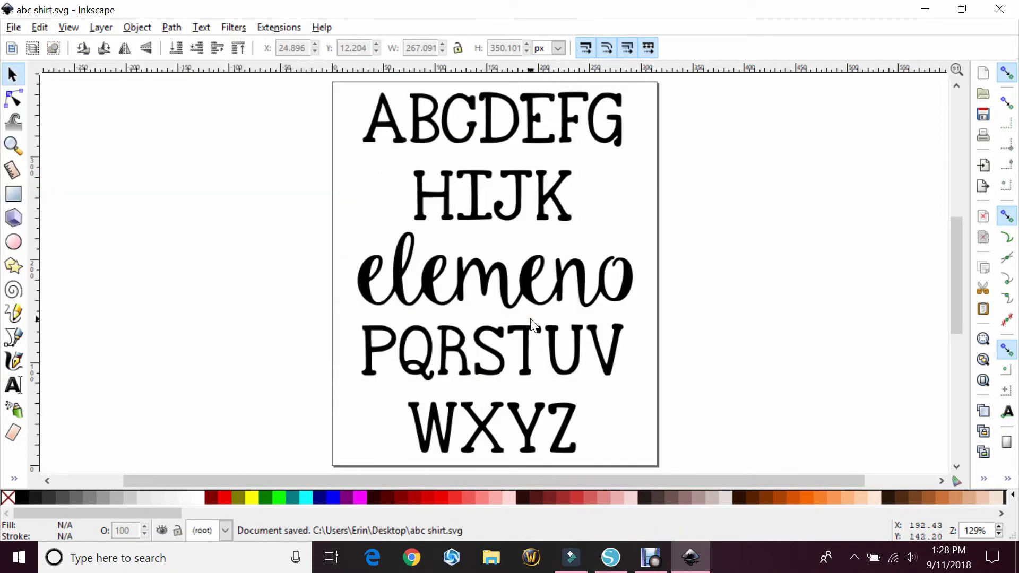
Drag abc shirt.svg onto the Untitled-11 mat, enlarge it to about 8.072 × 10.581 in, and centre it.
left_click(925, 9)
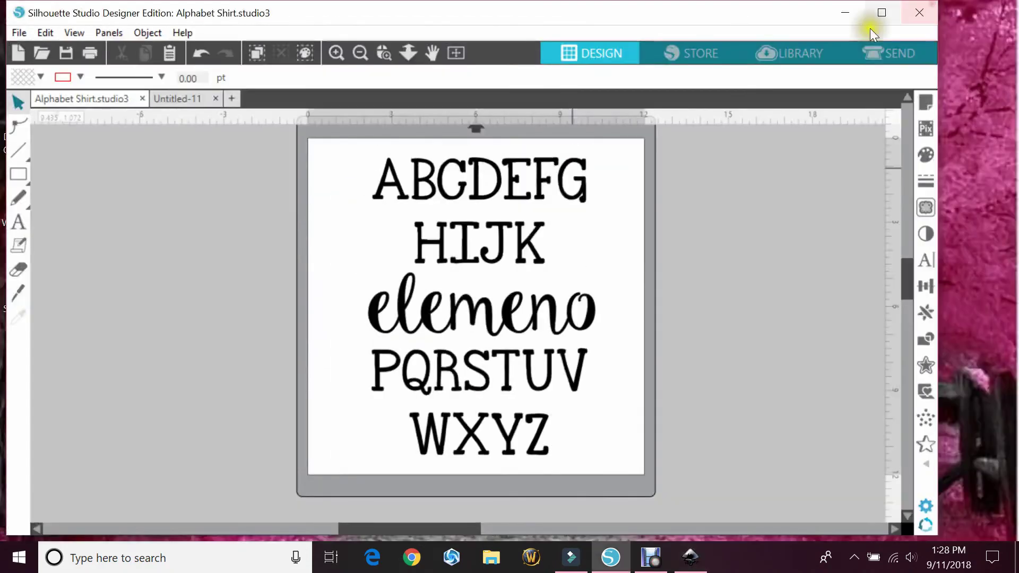
left_click(844, 14)
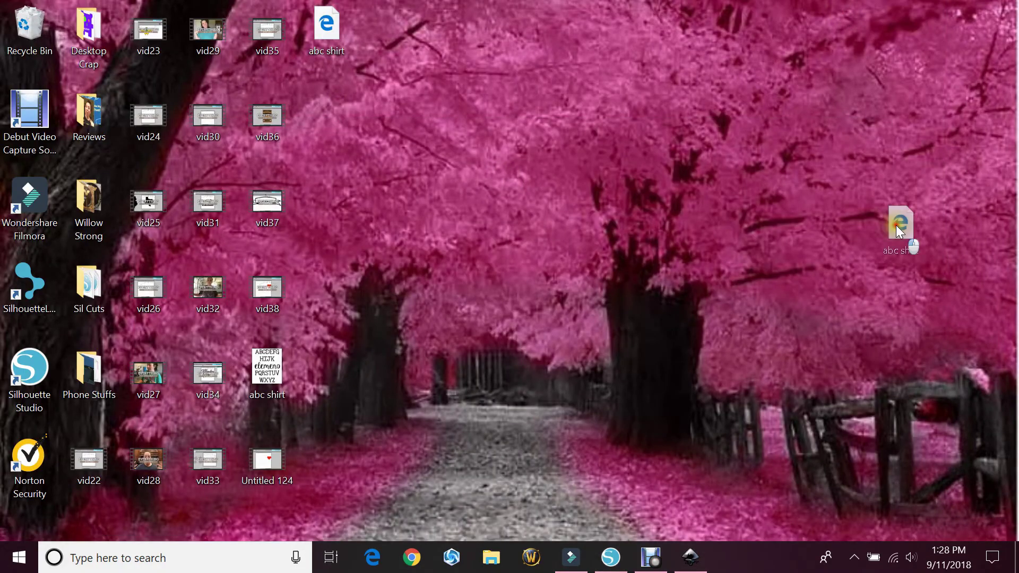
left_click(611, 557)
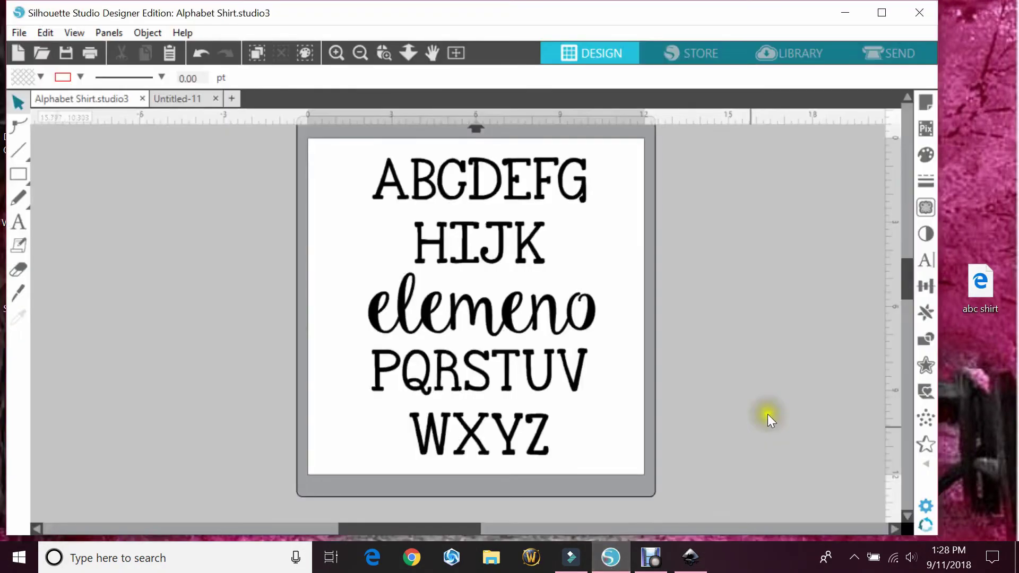
left_click(183, 99)
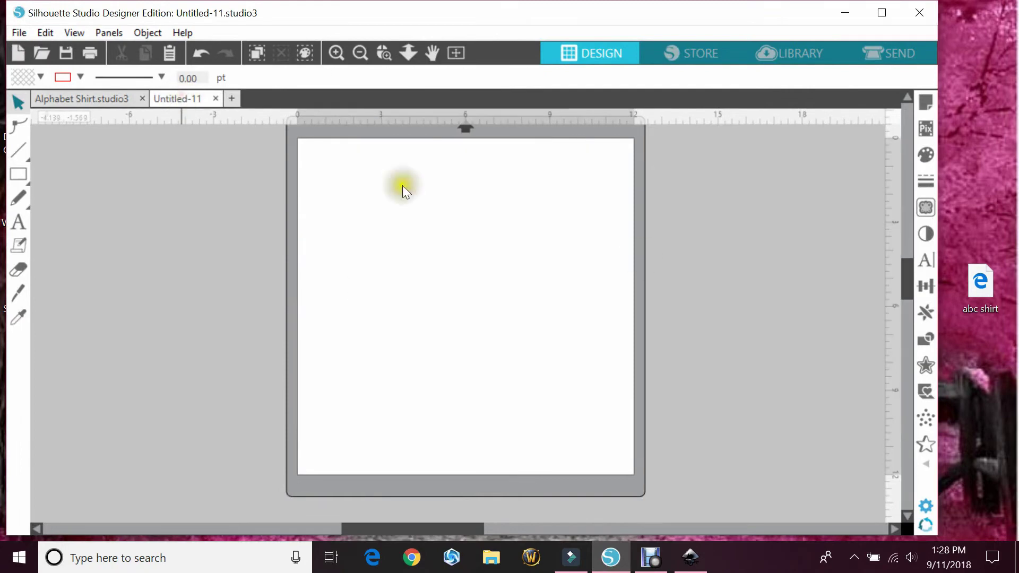
left_click_drag(979, 284, 398, 252)
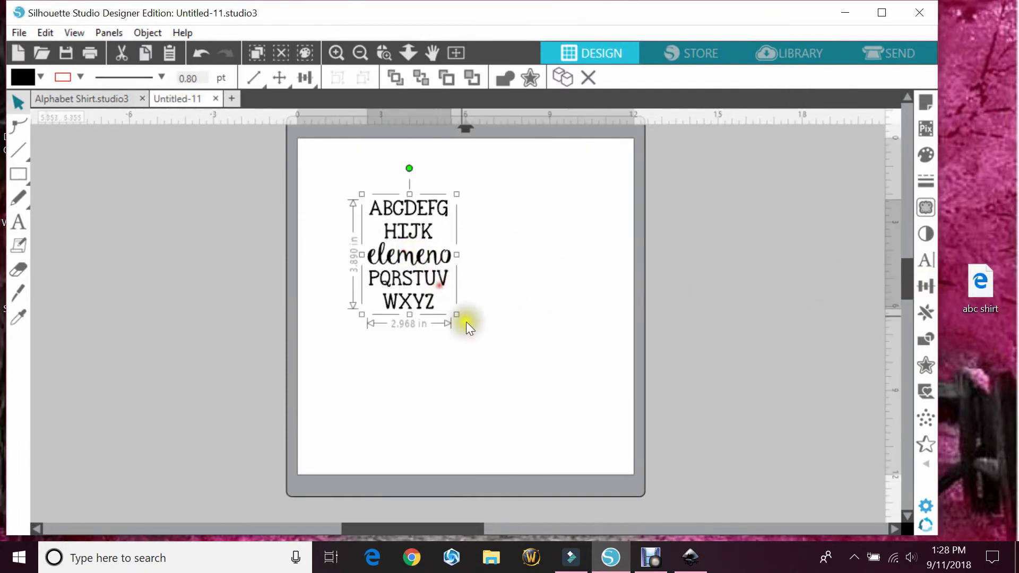
left_click_drag(456, 314, 600, 502)
left_click_drag(549, 360, 523, 303)
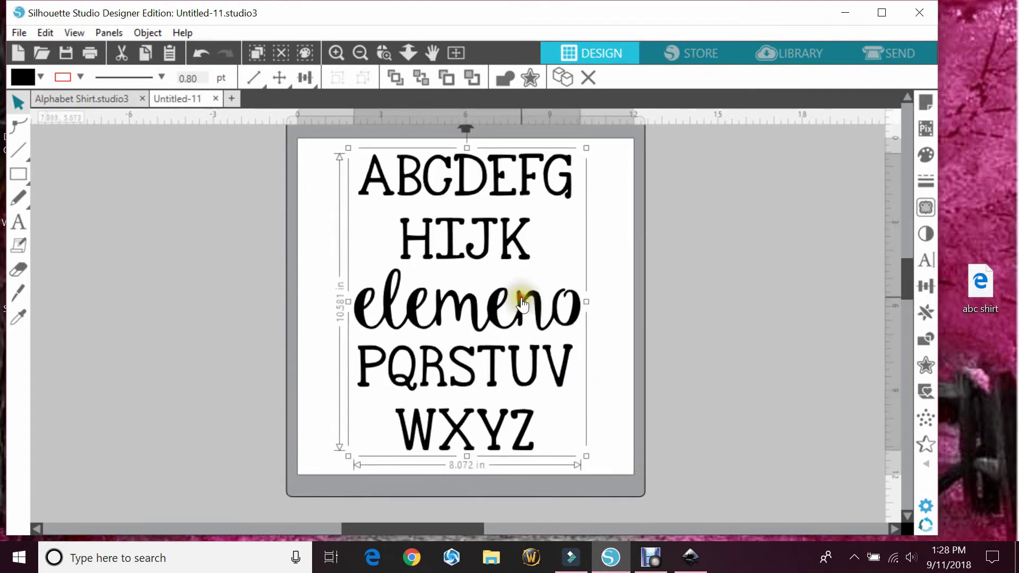
In the Send panel, switch the alphabet design from No Cut to Cut.
left_click(906, 55)
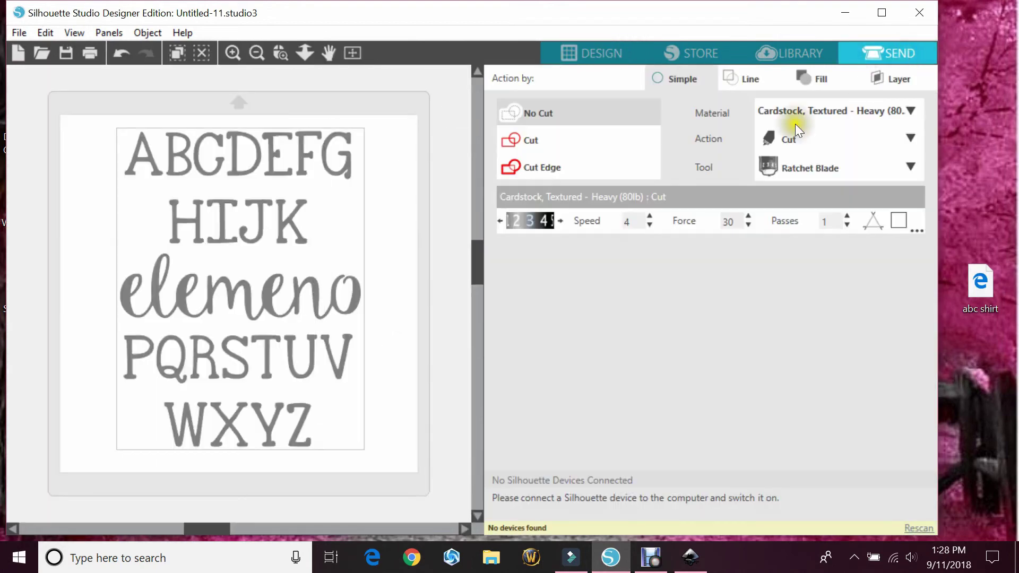
left_click(531, 145)
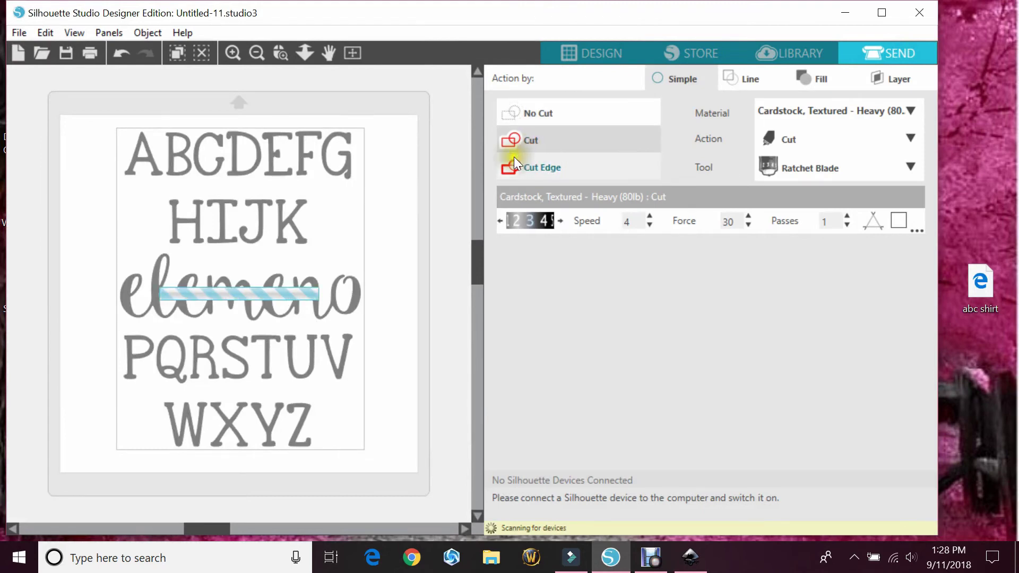